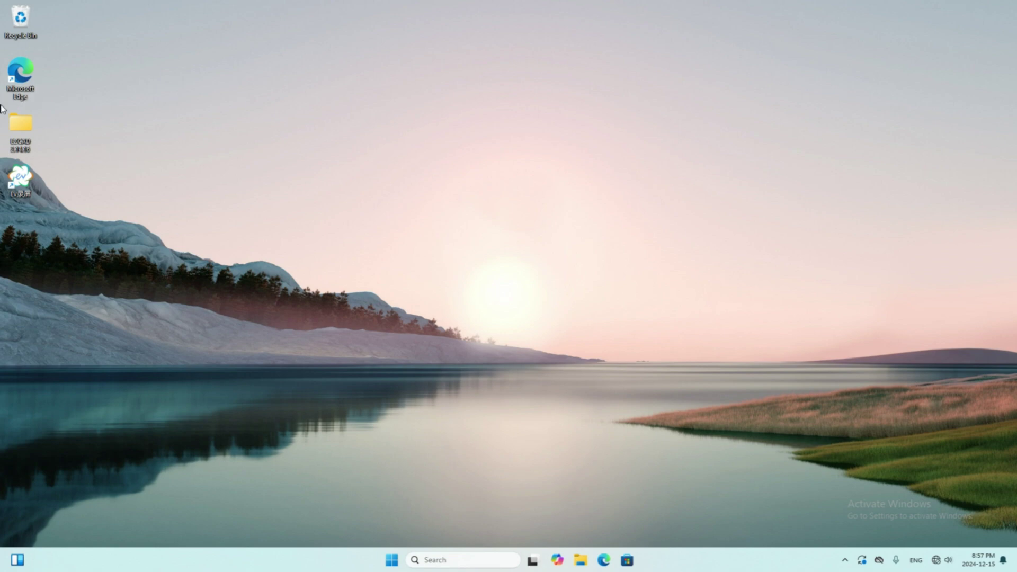
# - Open the EZCAD 2.14.16 folder from the desktop, then return to the desktop
pyautogui.doubleClick(22, 125)
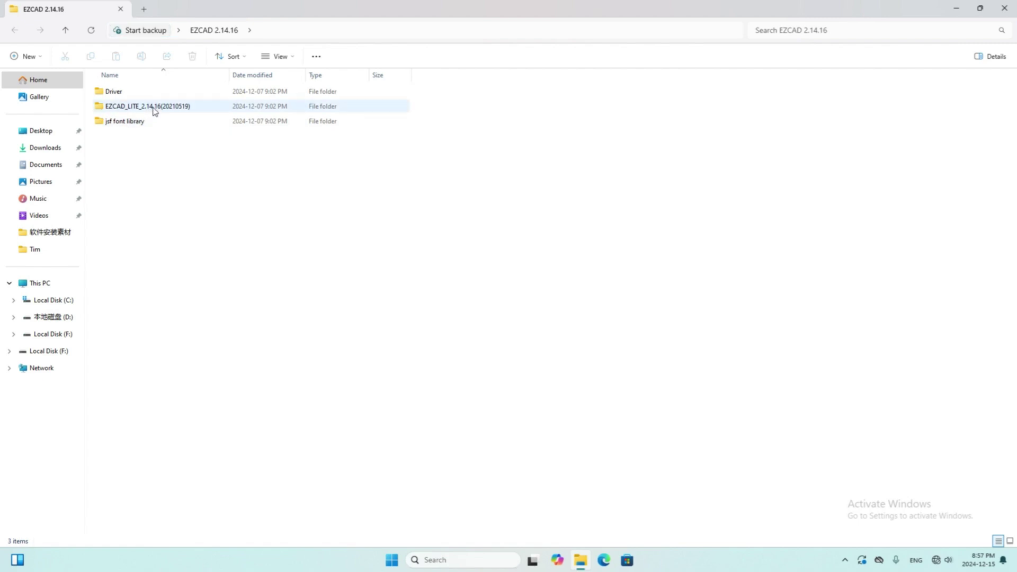
pyautogui.moveTo(162, 112)
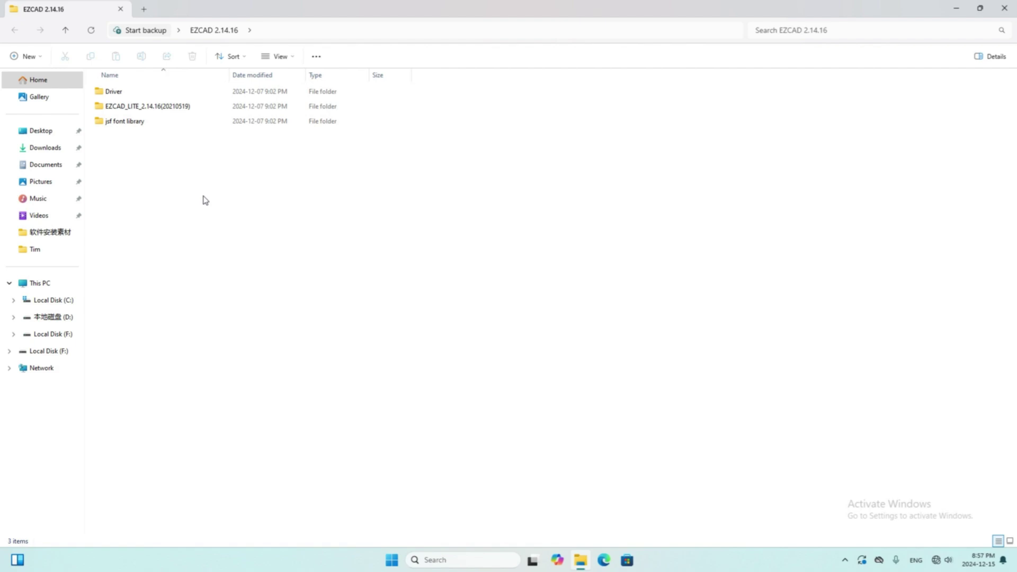
pyautogui.press('super+d')
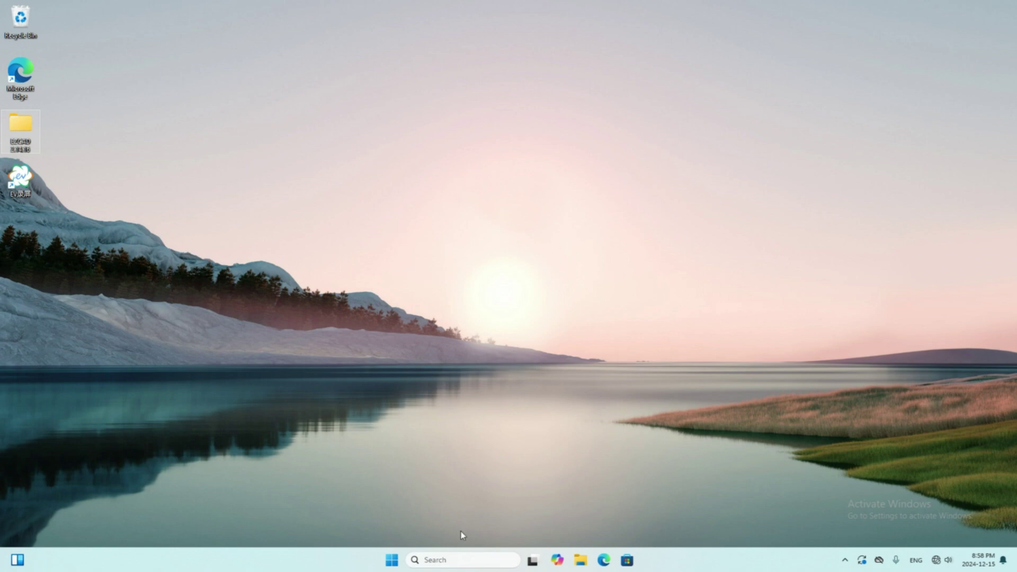
# - Launch Device Manager through a Windows search for 'device manager' and maximize it
pyautogui.click(452, 560)
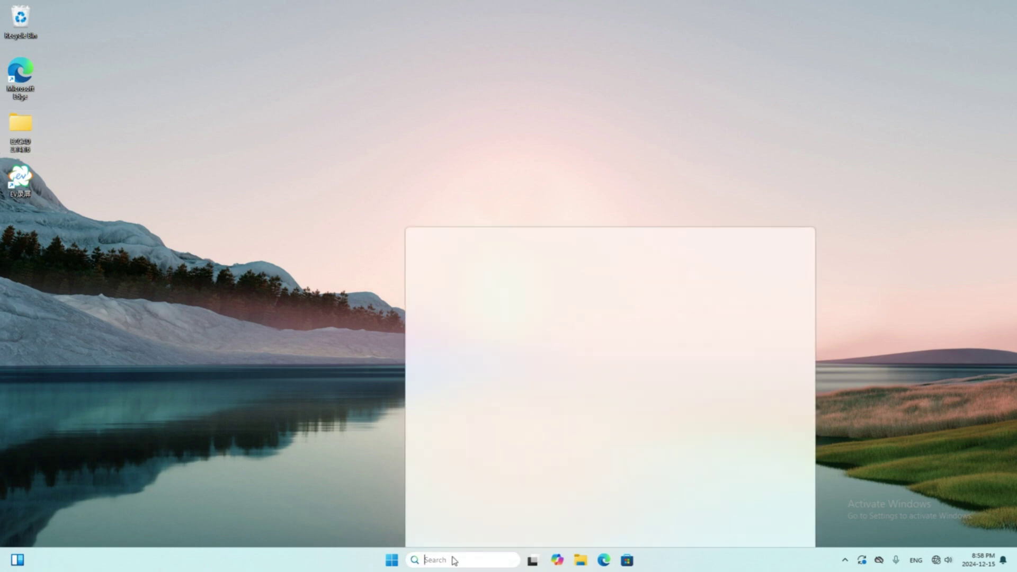
pyautogui.write('dev')
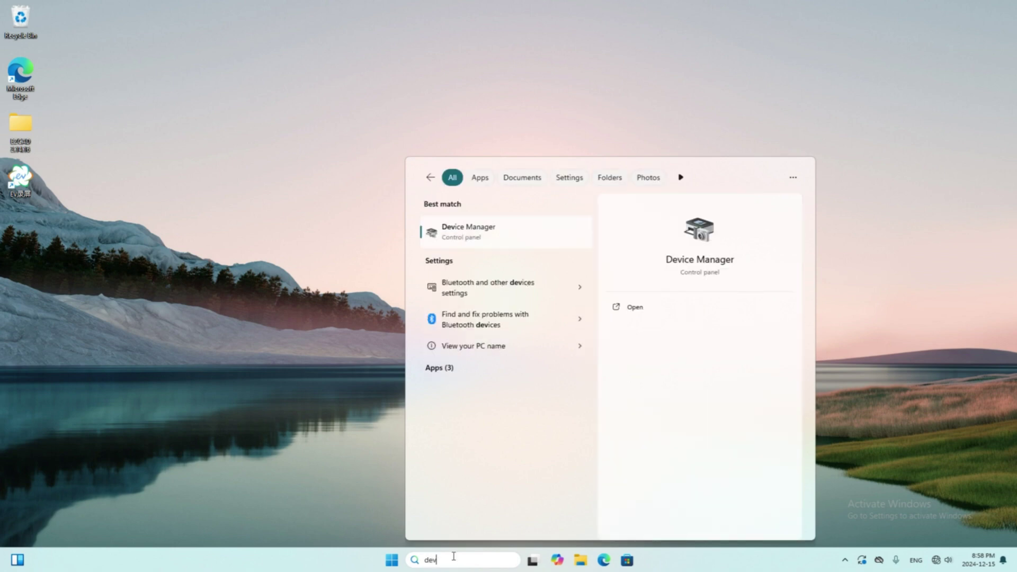
pyautogui.write('ice manager')
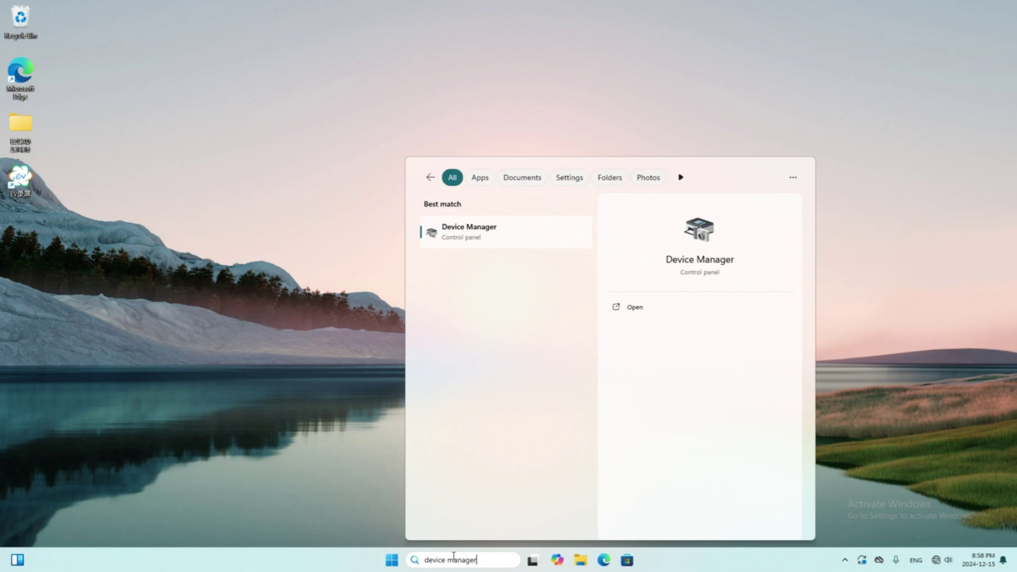
pyautogui.click(532, 242)
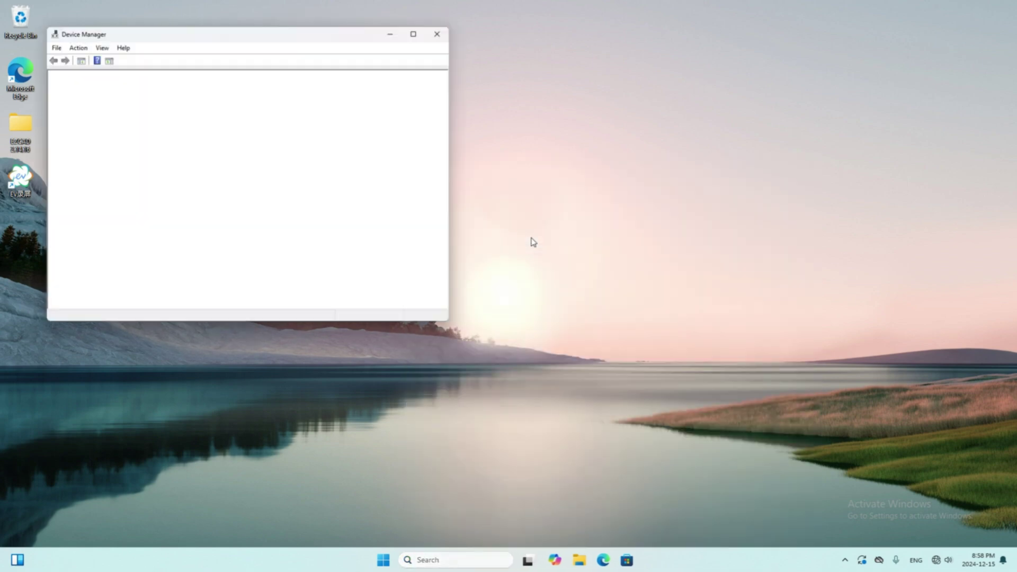
pyautogui.click(418, 31)
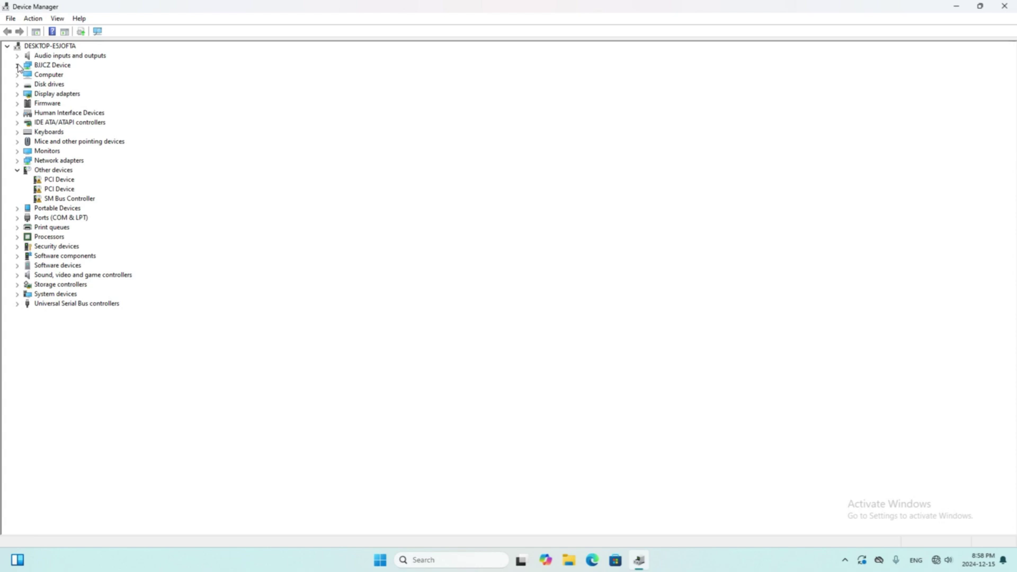
# - Uninstall Laser Mark Control Board V4 [USB] under BJJCZ Device, removing its driver too
pyautogui.click(17, 65)
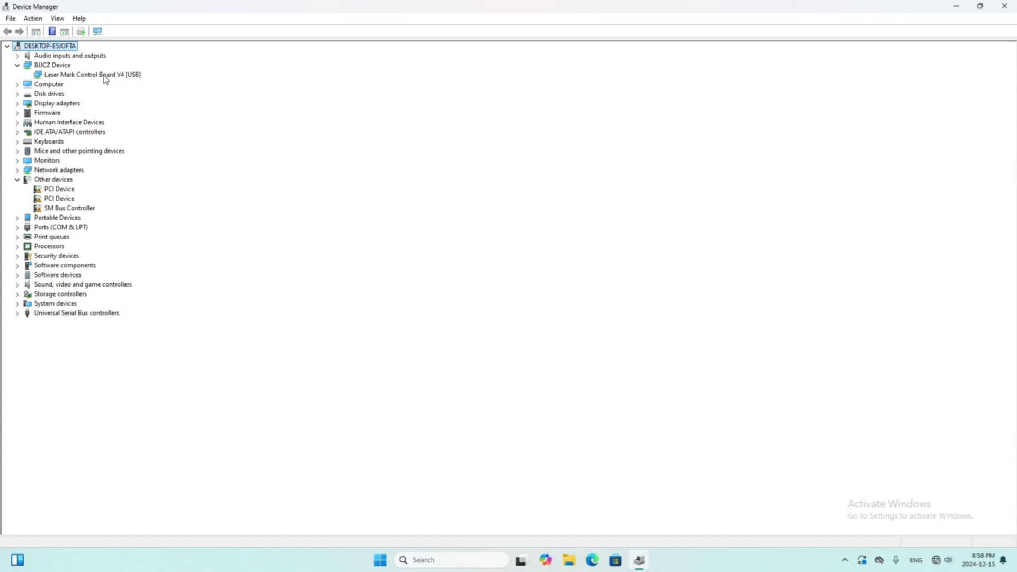
pyautogui.rightClick(131, 78)
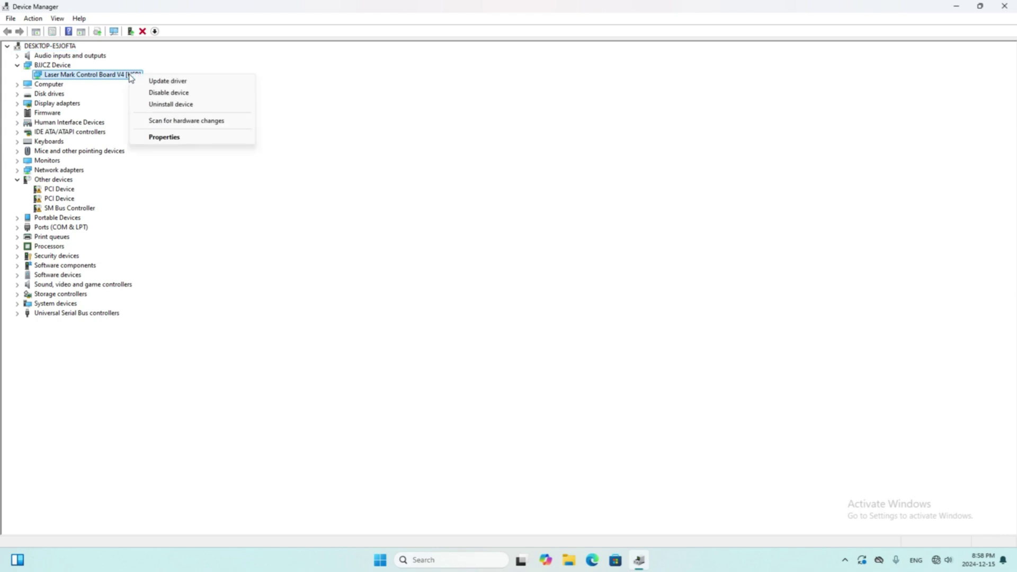
pyautogui.click(162, 104)
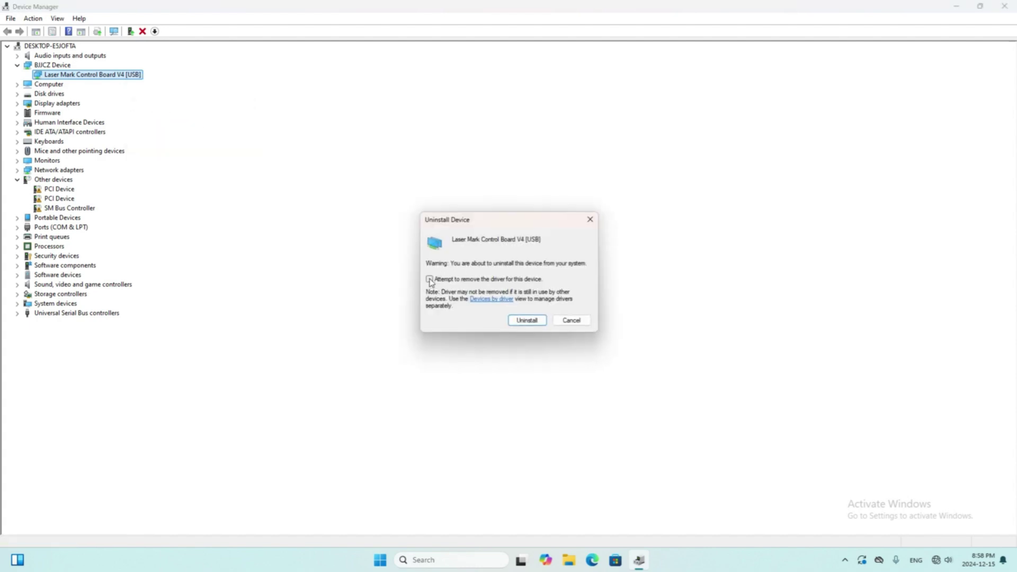
pyautogui.click(430, 279)
pyautogui.click(527, 321)
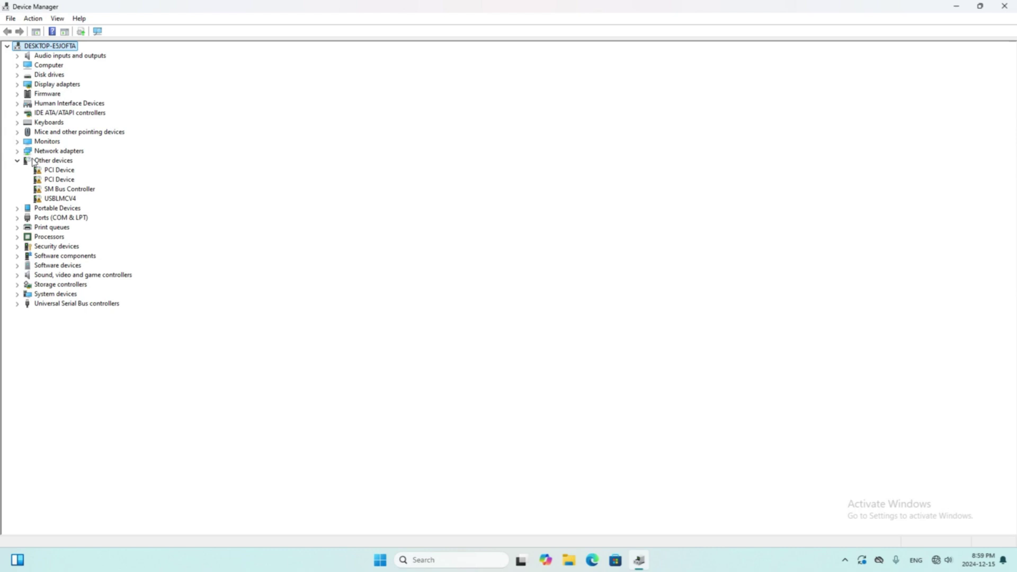
# - Update the USBLMCV4 driver from the EZCAD 2.14.16\Driver folder and dismiss the success message
pyautogui.rightClick(71, 202)
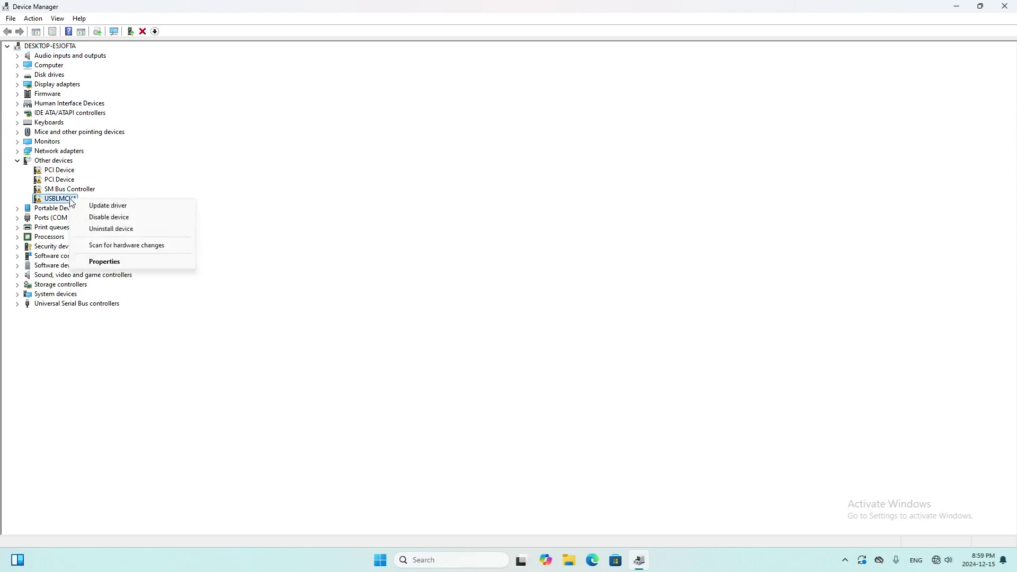
pyautogui.click(104, 208)
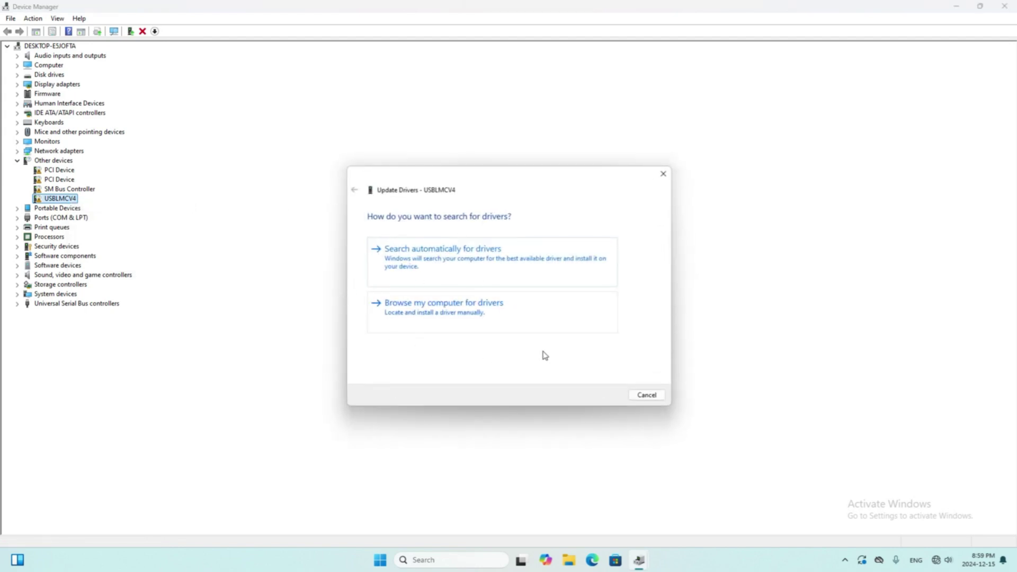
pyautogui.click(464, 310)
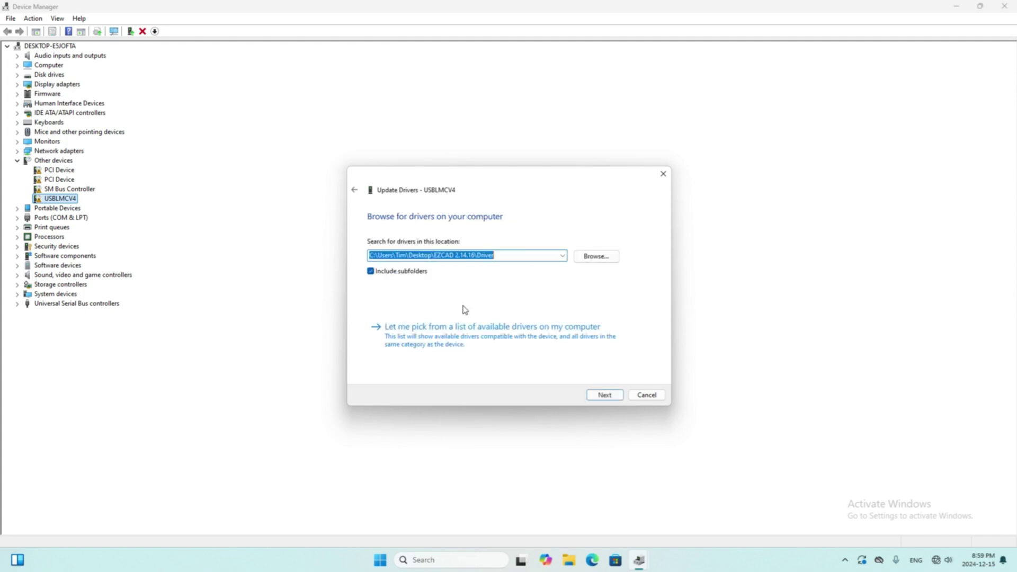
pyautogui.click(595, 258)
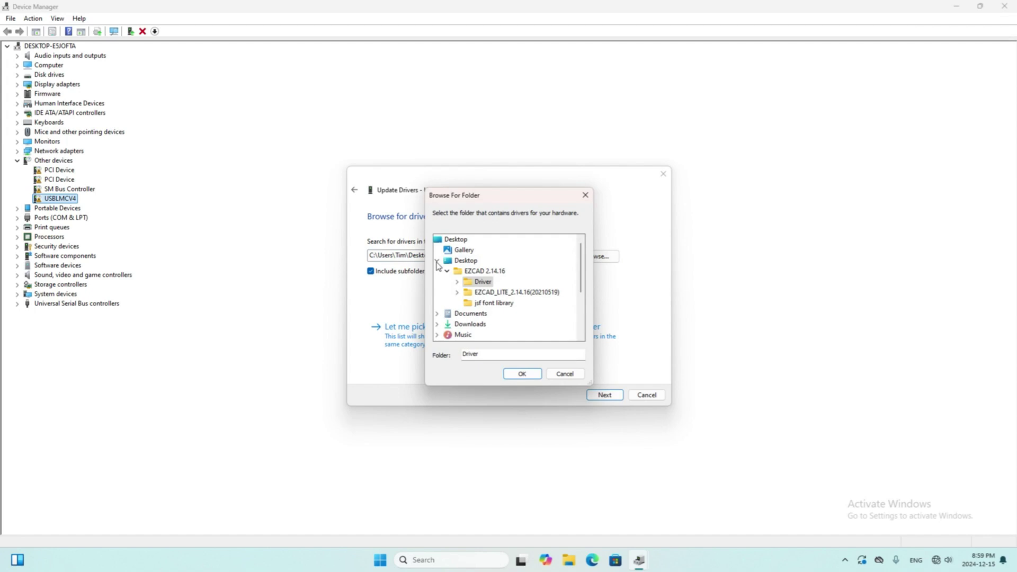
pyautogui.click(446, 274)
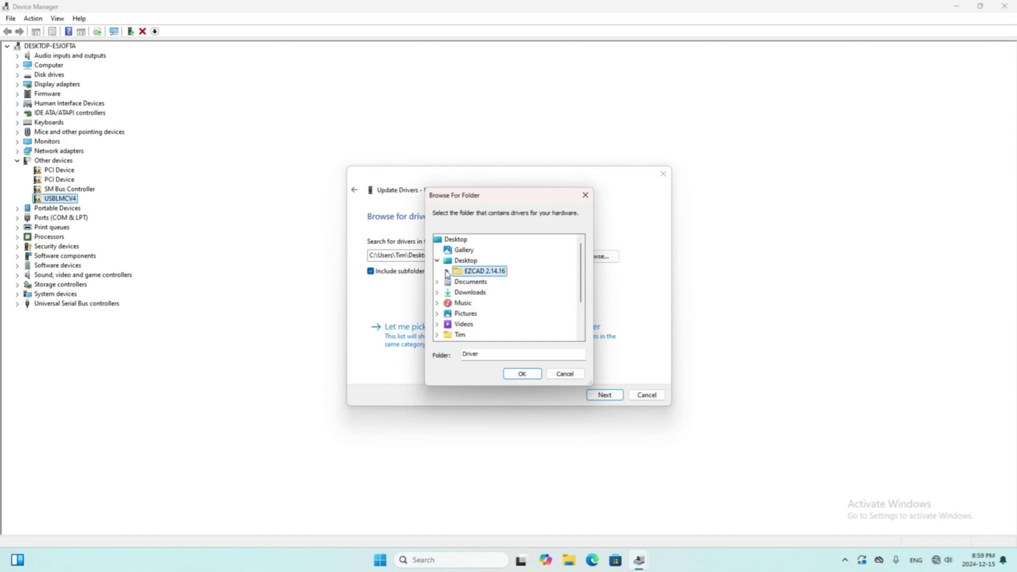
pyautogui.click(446, 274)
pyautogui.doubleClick(486, 285)
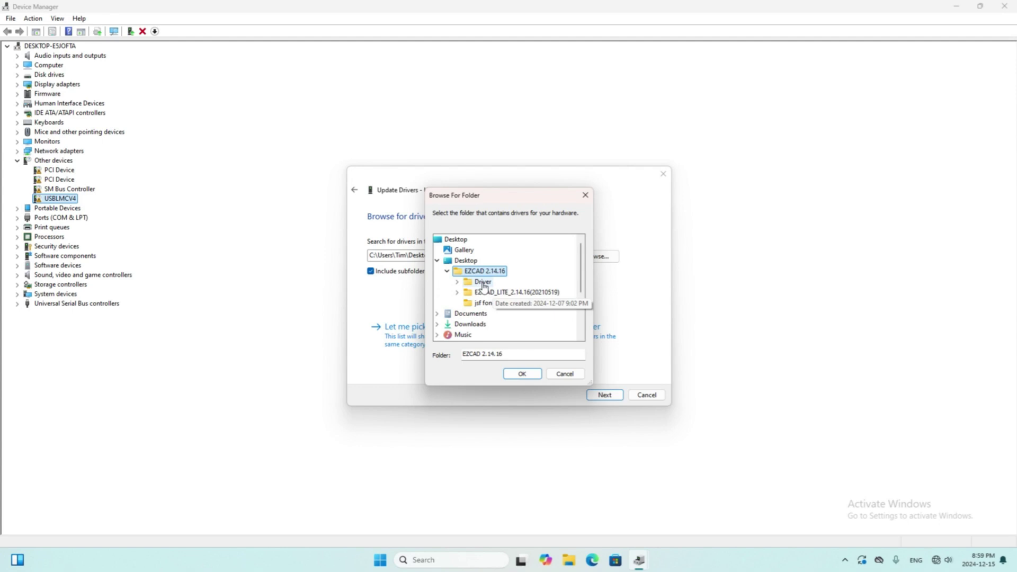
pyautogui.click(522, 374)
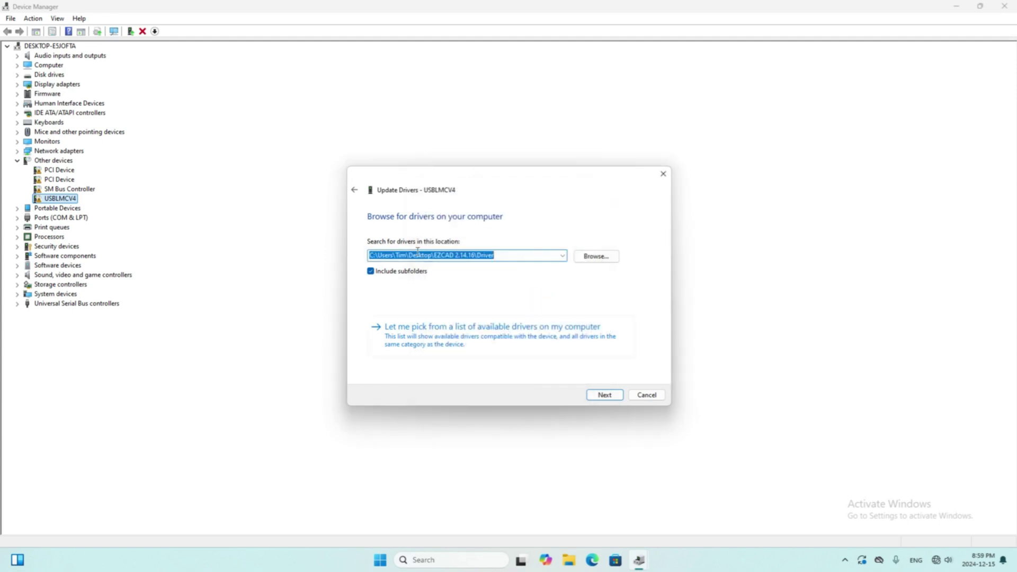
pyautogui.click(605, 396)
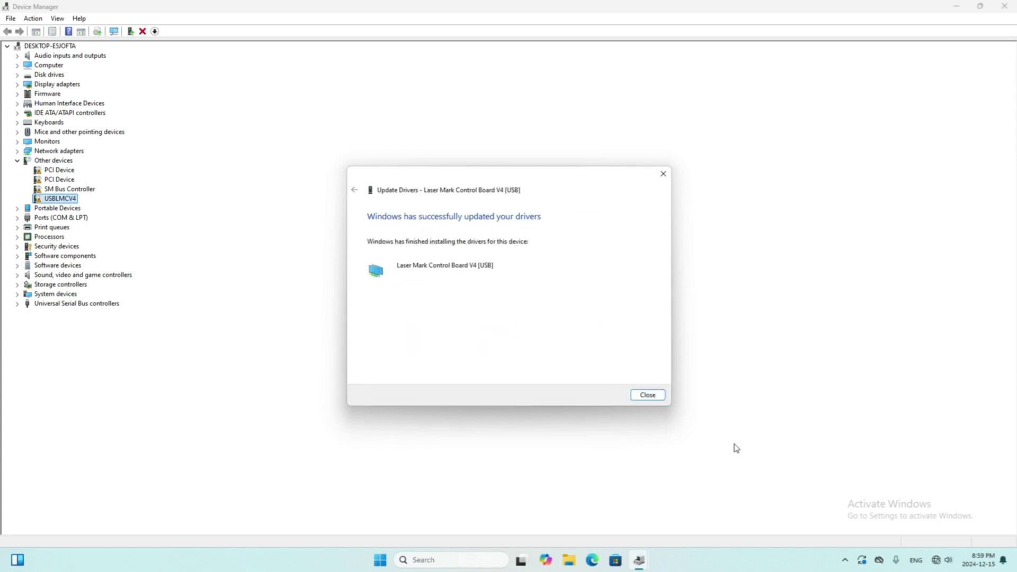
pyautogui.click(647, 397)
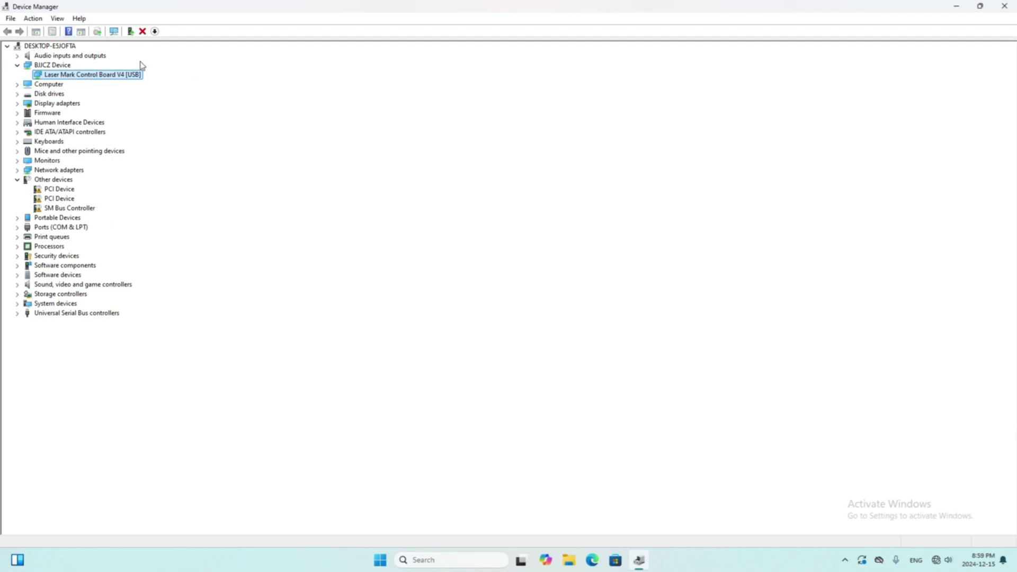
# - Close Device Manager and create a desktop shortcut to EzCad2 from EZCAD_LITE_2.14.16(20210519)
pyautogui.click(1005, 6)
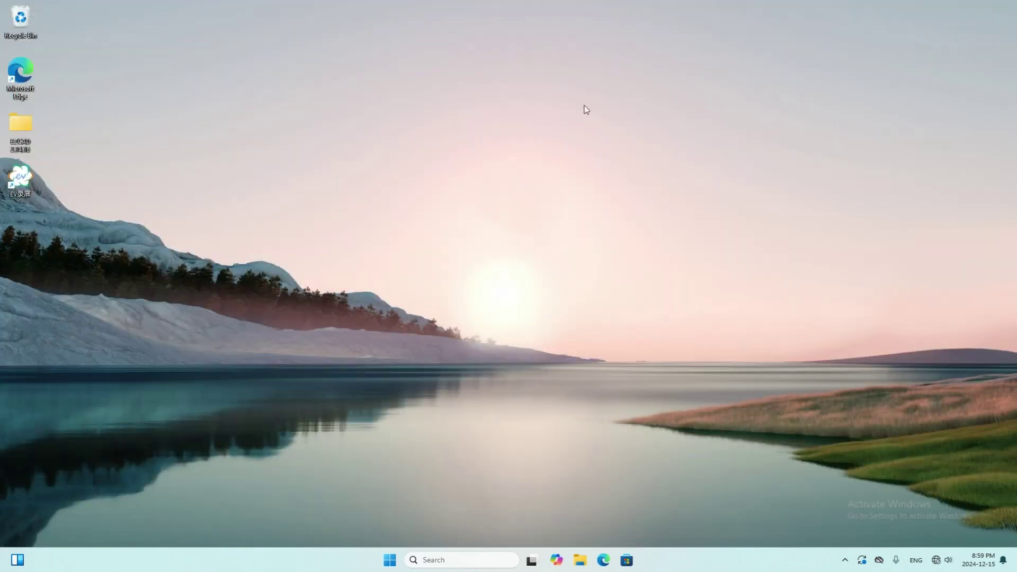
pyautogui.doubleClick(16, 129)
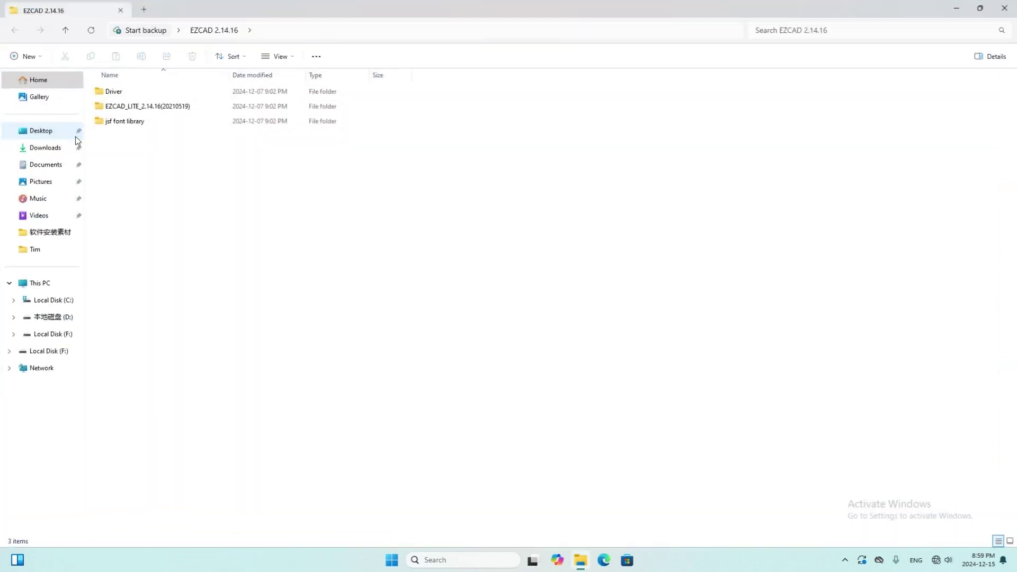
pyautogui.doubleClick(127, 109)
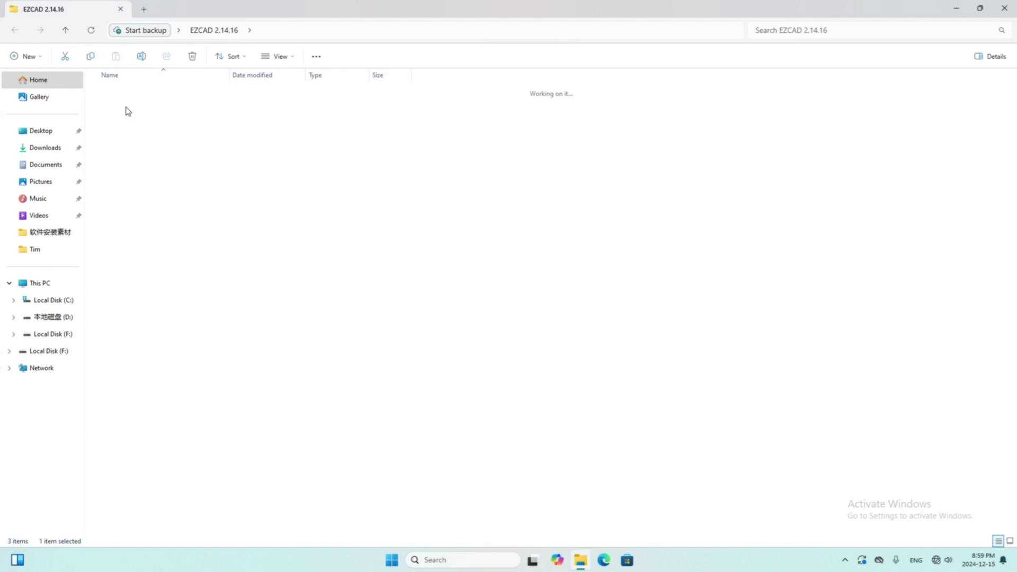
pyautogui.click(122, 273)
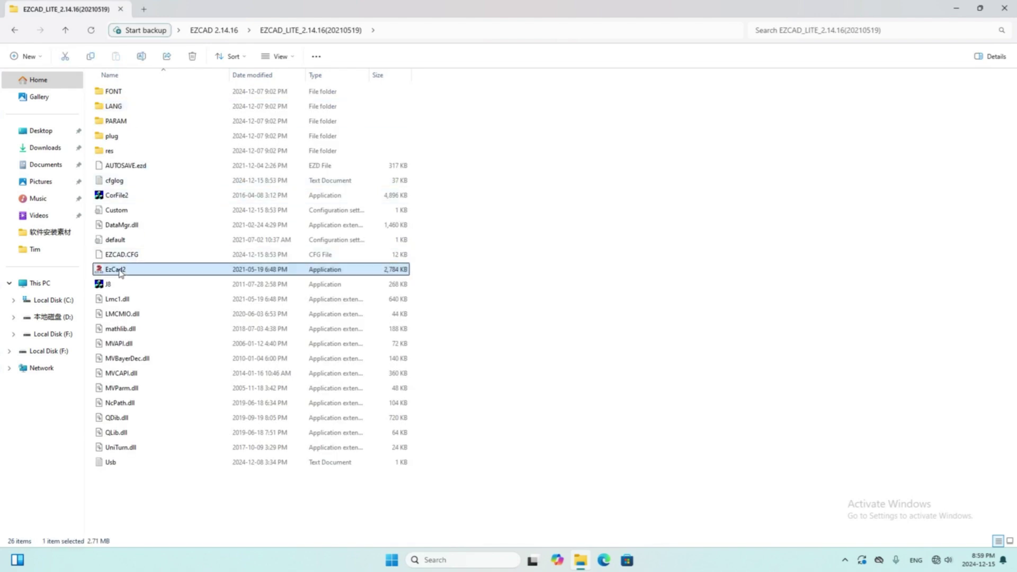
pyautogui.rightClick(121, 273)
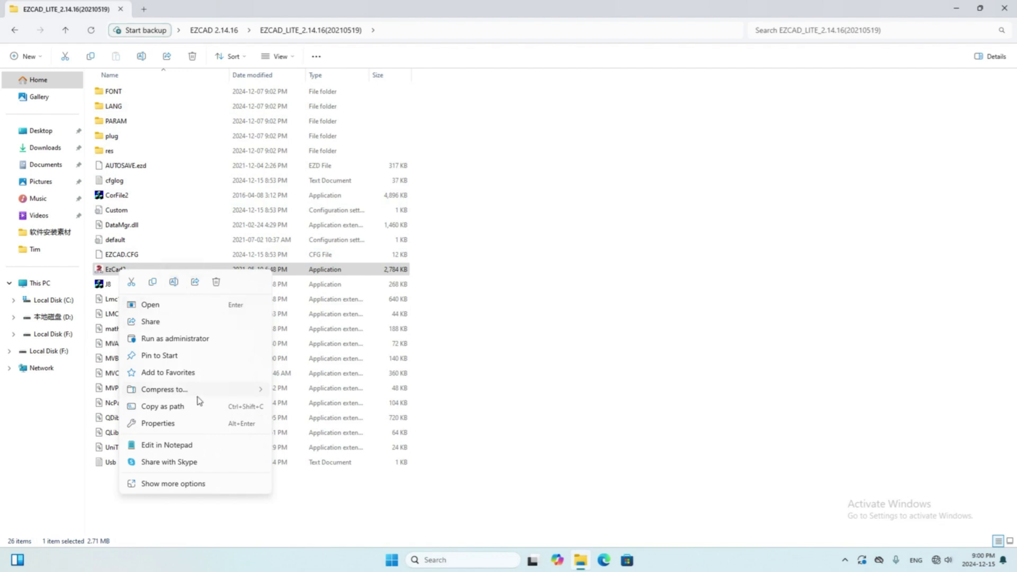
pyautogui.click(163, 484)
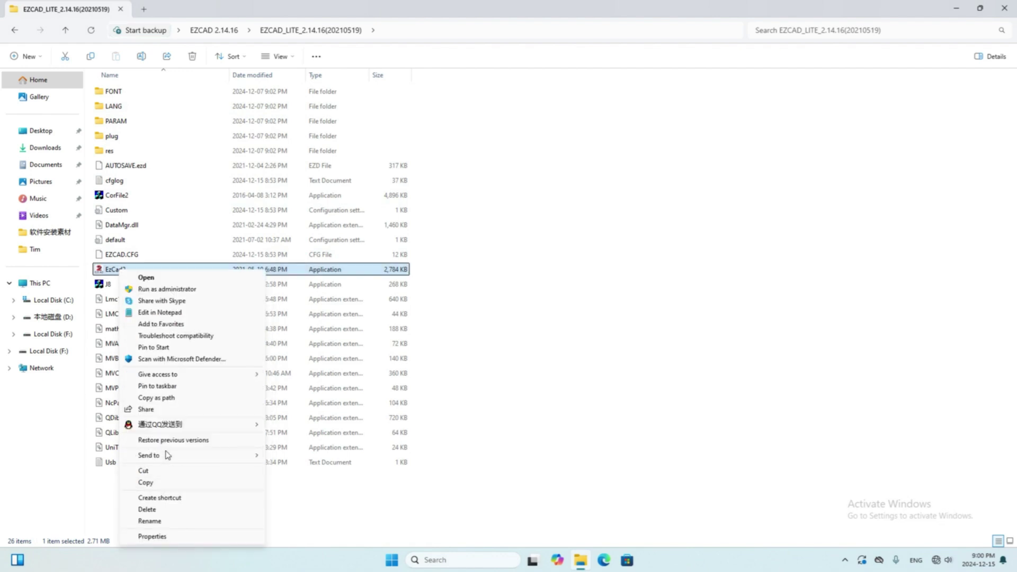
pyautogui.moveTo(165, 455)
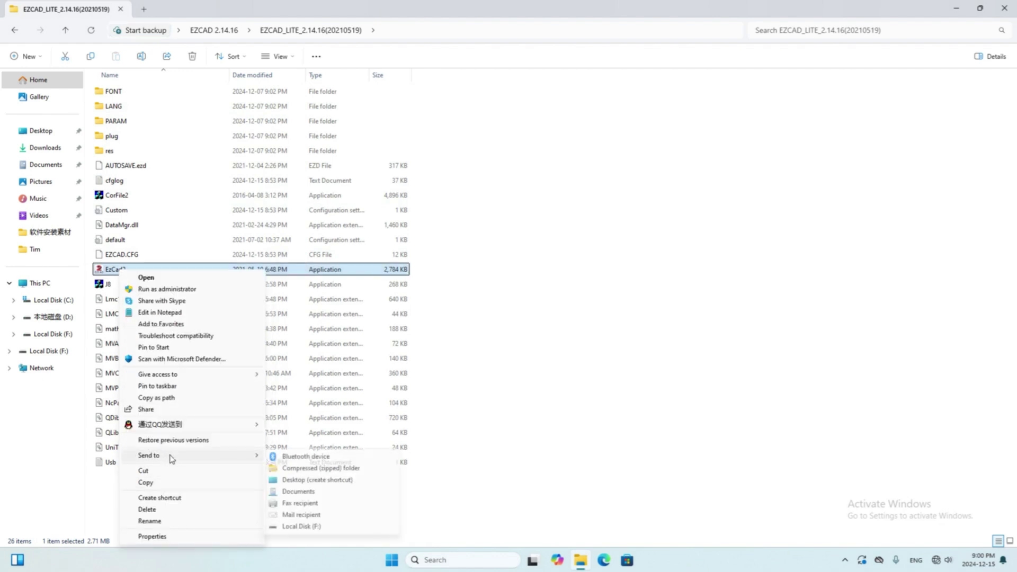
pyautogui.click(315, 479)
# - Close the folder, launch EZCAD Lite from the new desktop shortcut, then close it
pyautogui.click(1004, 8)
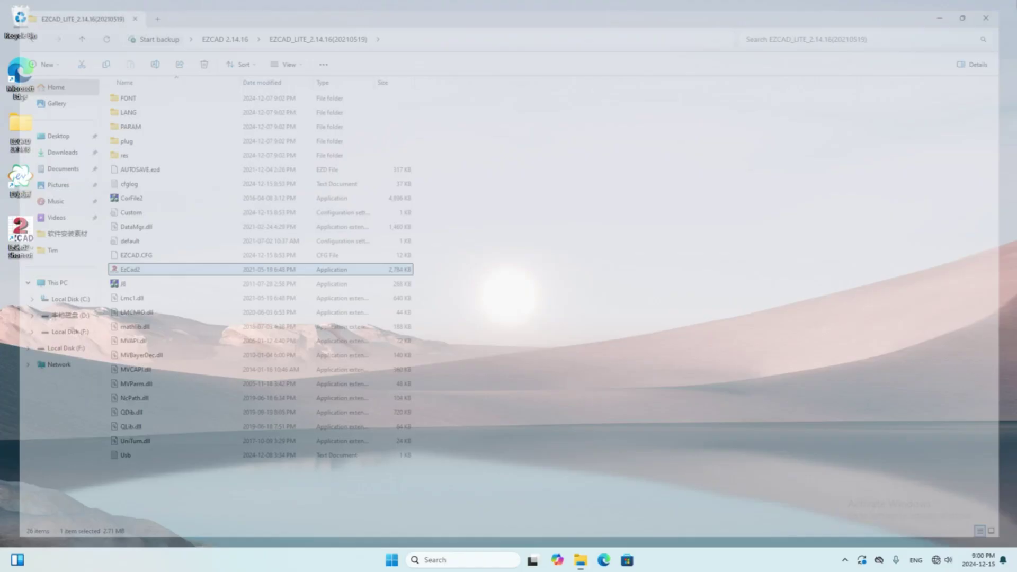
pyautogui.doubleClick(19, 238)
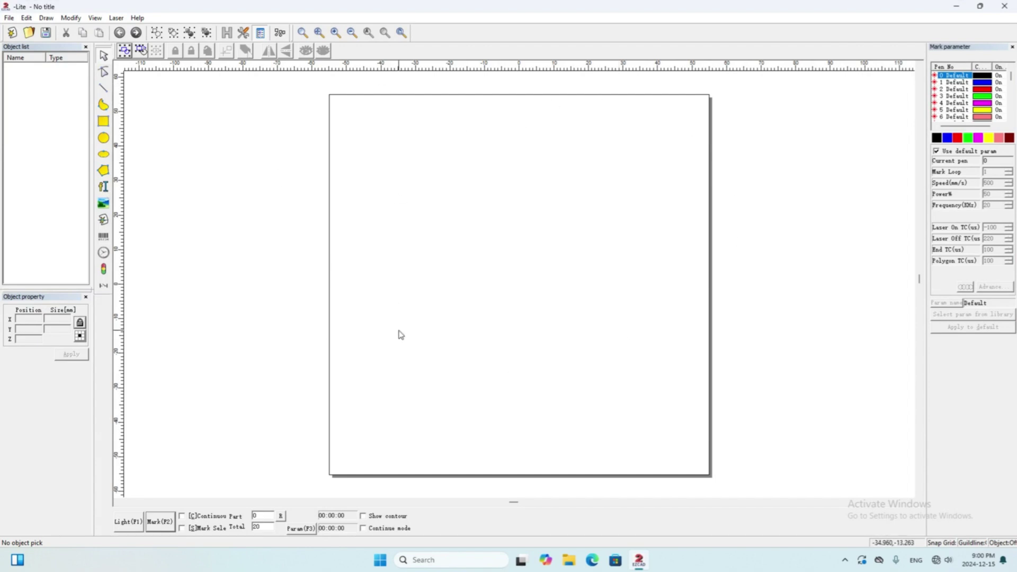
pyautogui.click(1007, 6)
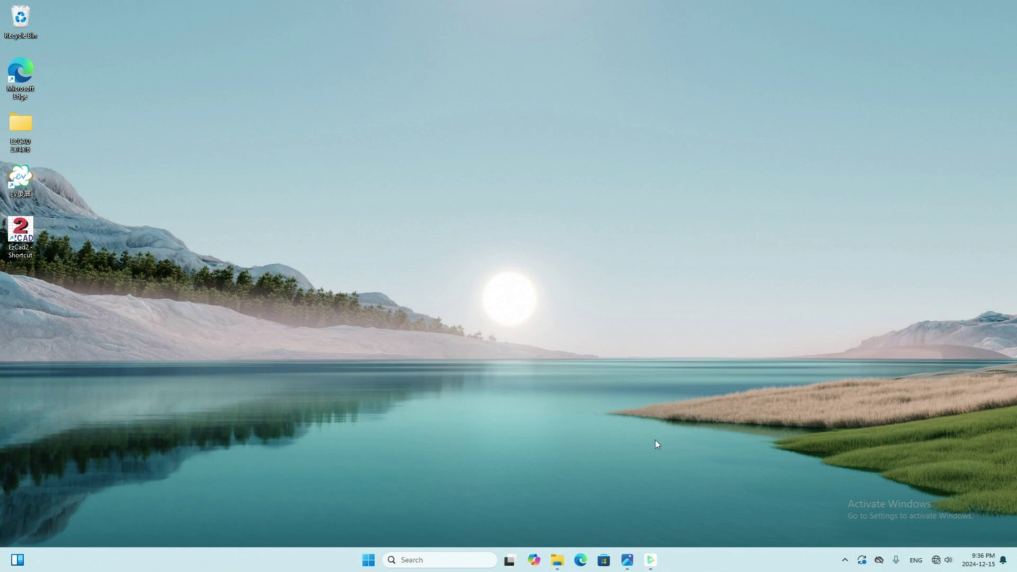
pyautogui.moveTo(626, 561)
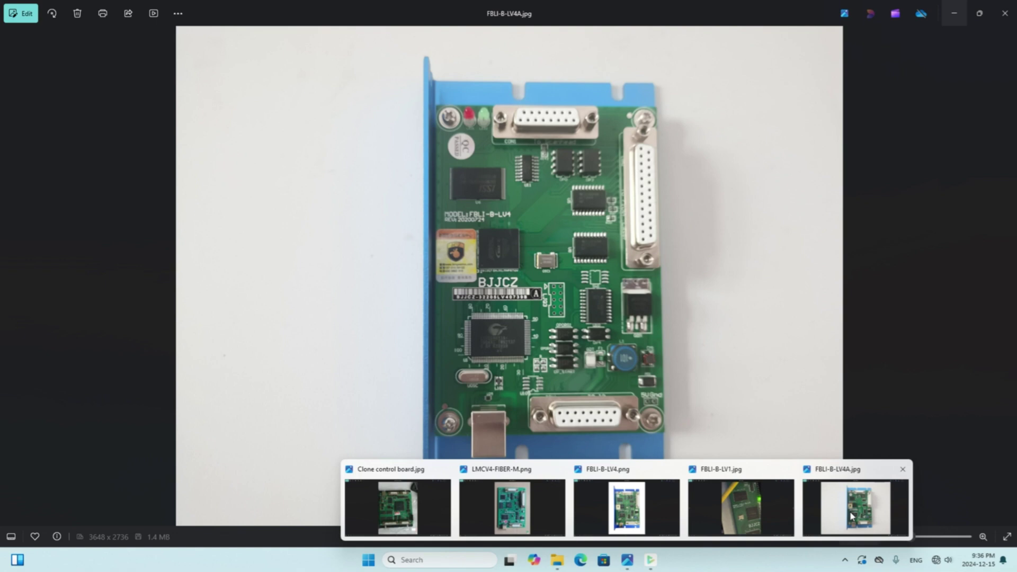
pyautogui.click(851, 515)
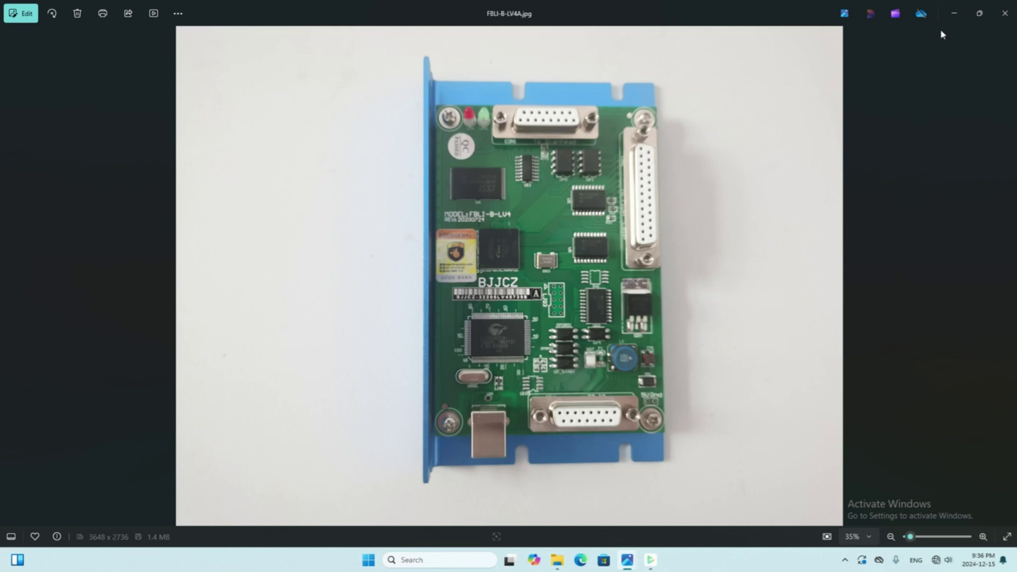
pyautogui.click(953, 15)
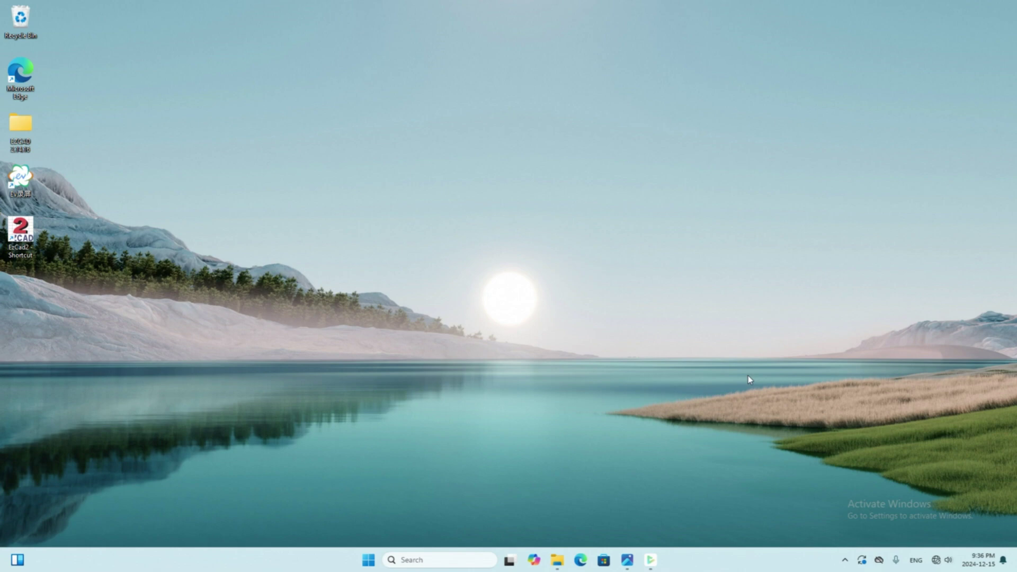
# - View Clone control board.jpg in Photos, then move on to LMCV4-FIBER-M.png
pyautogui.moveTo(633, 559)
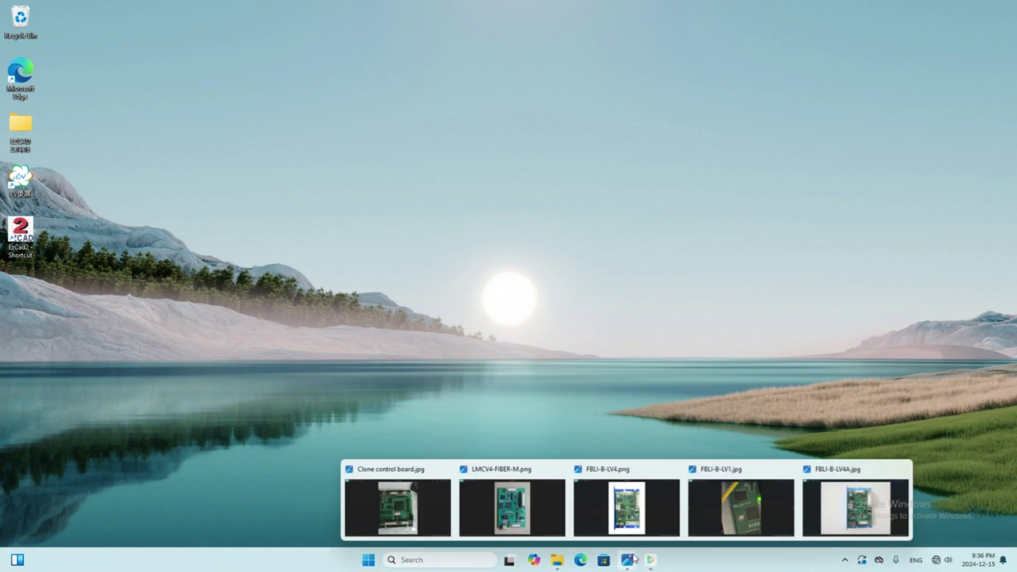
pyautogui.click(428, 513)
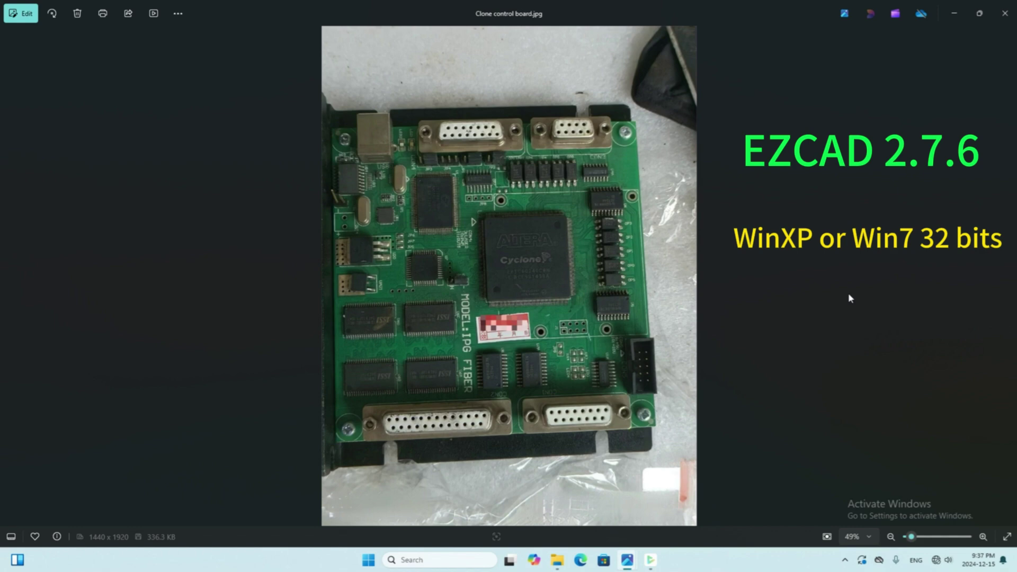
pyautogui.press('Right')
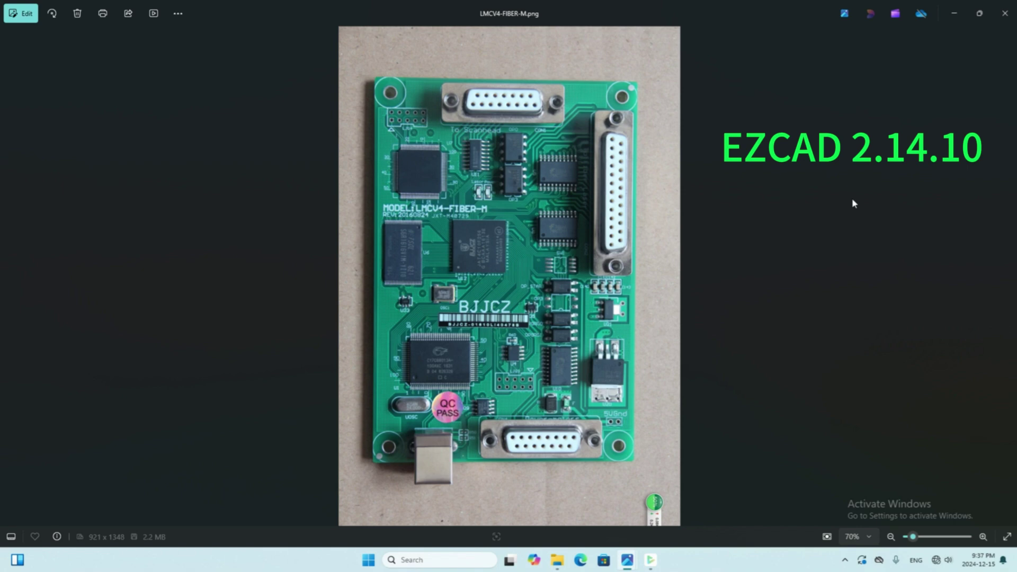
# - Advance through the board photos to FBLI-B-LV4.png and then FBLI-B-LV1.jpg
pyautogui.click(633, 517)
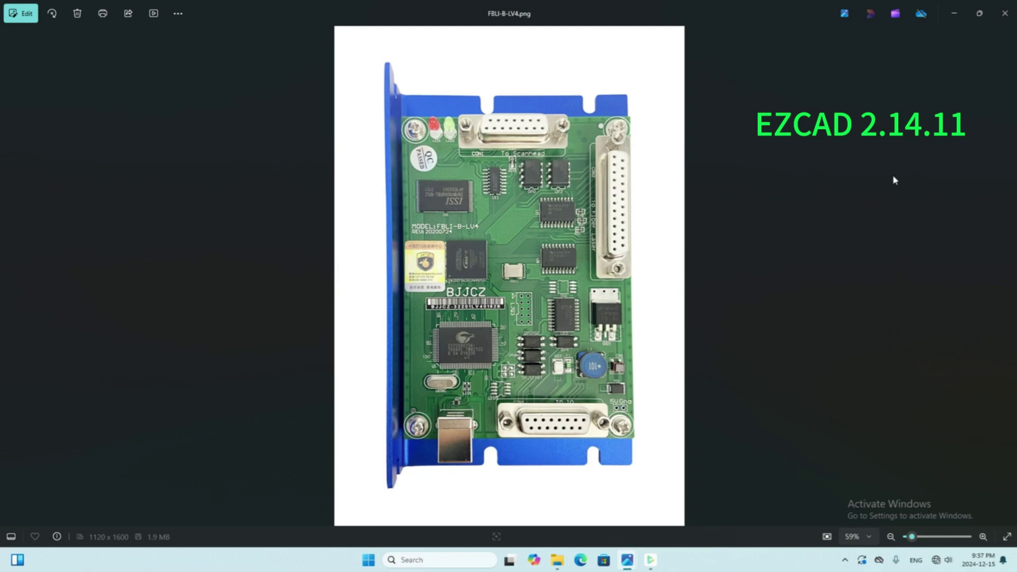
pyautogui.click(768, 509)
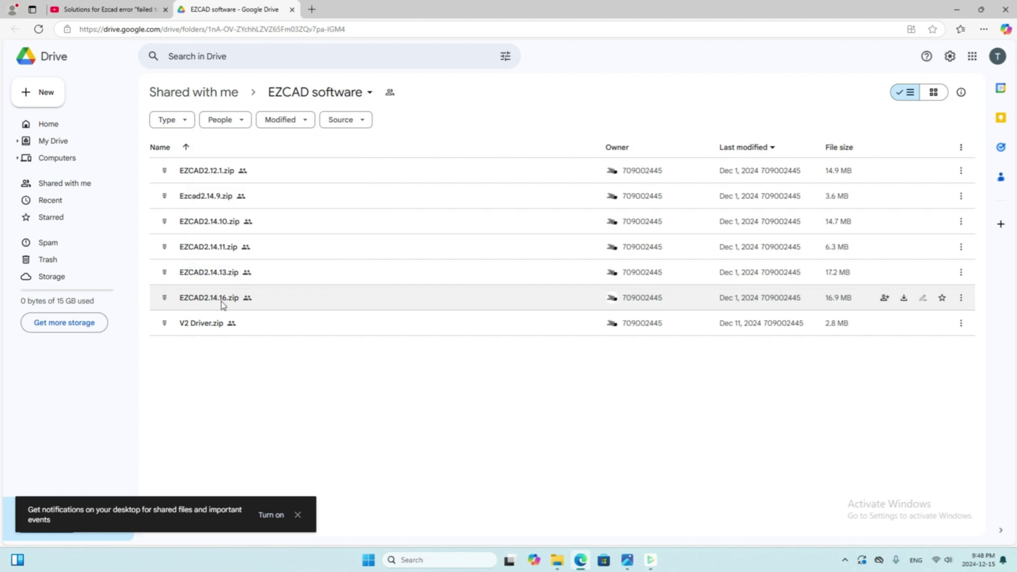
# - Download EZCAD2.14.16.zip despite the virus-scan warning and show it in the Downloads folder
pyautogui.click(962, 299)
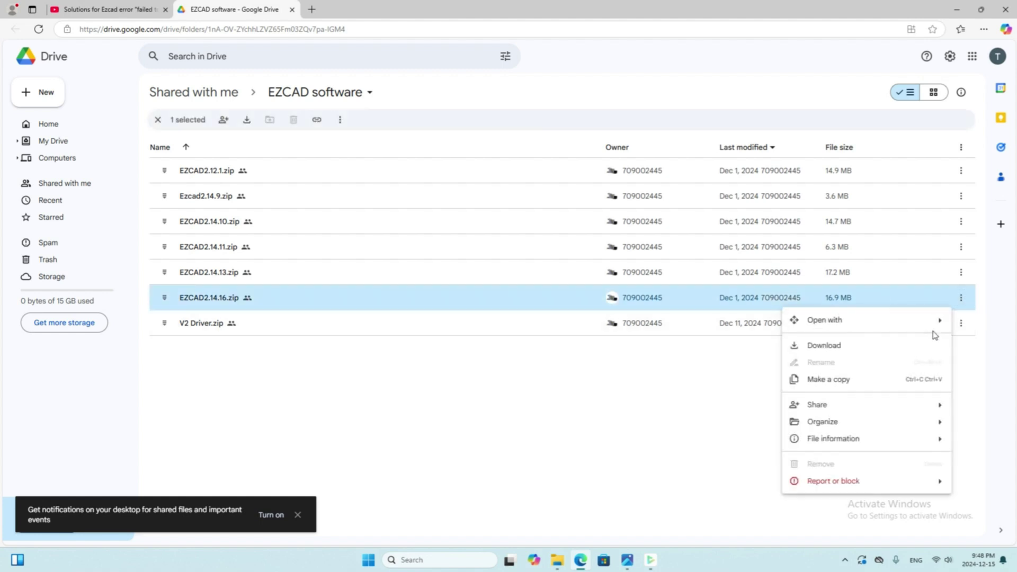
pyautogui.click(927, 347)
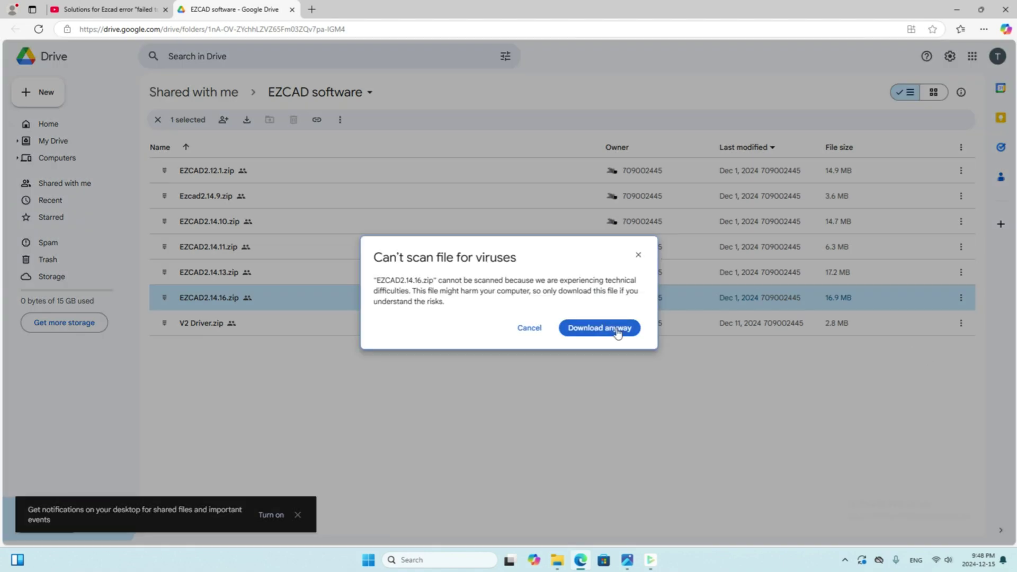
pyautogui.click(618, 330)
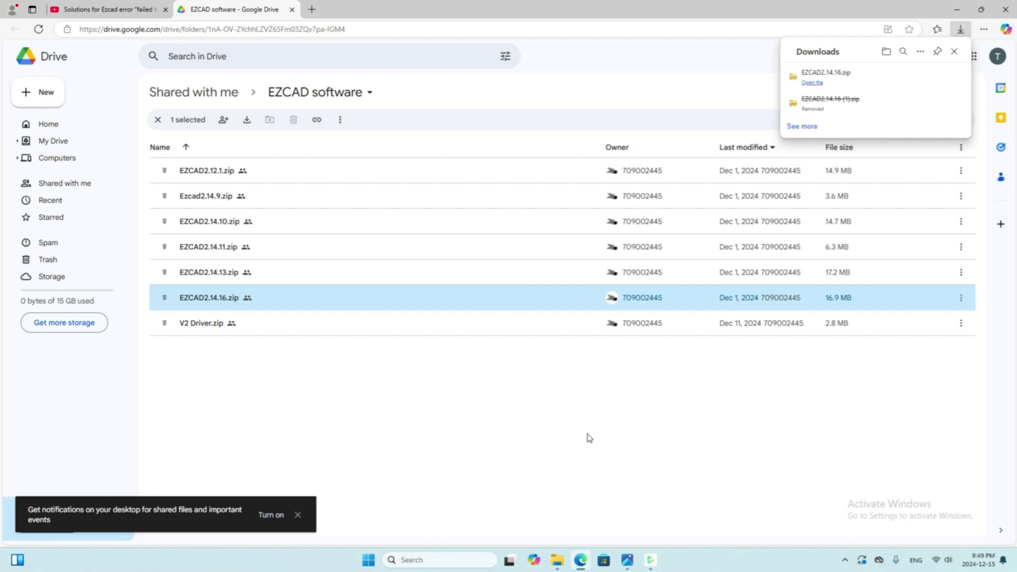
pyautogui.moveTo(874, 66)
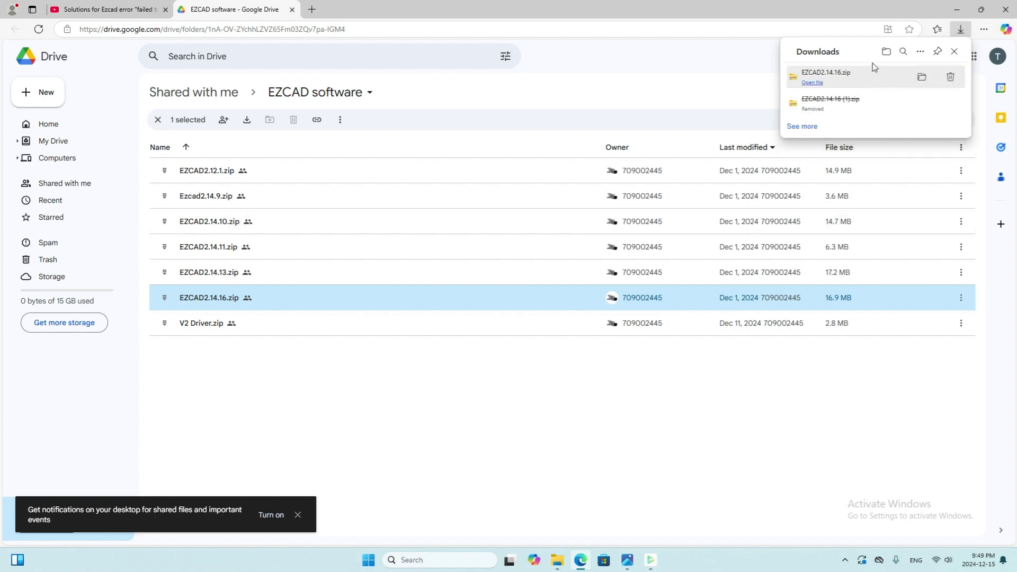
pyautogui.click(922, 79)
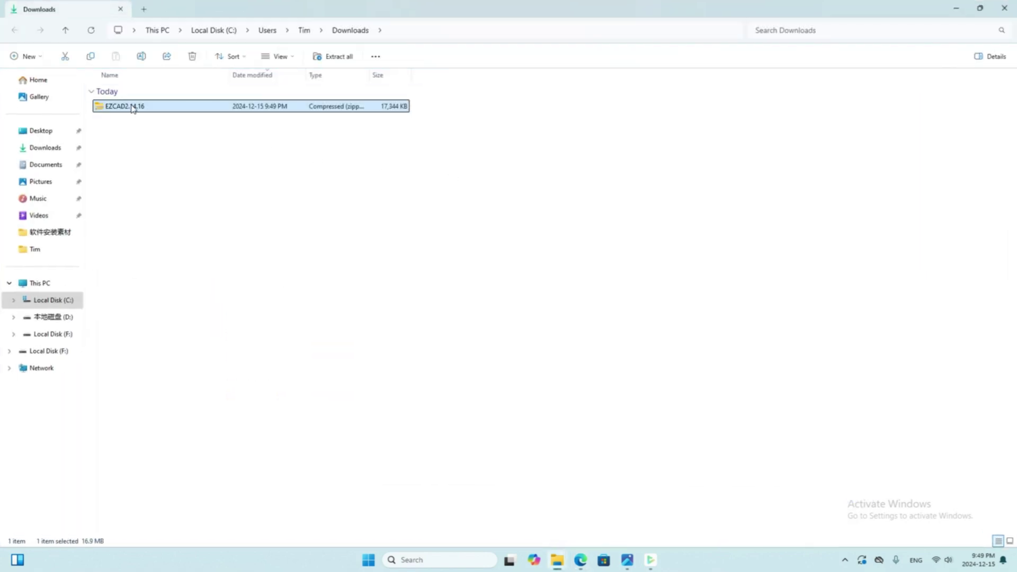
# - Extract EZCAD2.14.16.zip to an EZCAD2.14.16 folder in Downloads and open it
pyautogui.rightClick(133, 108)
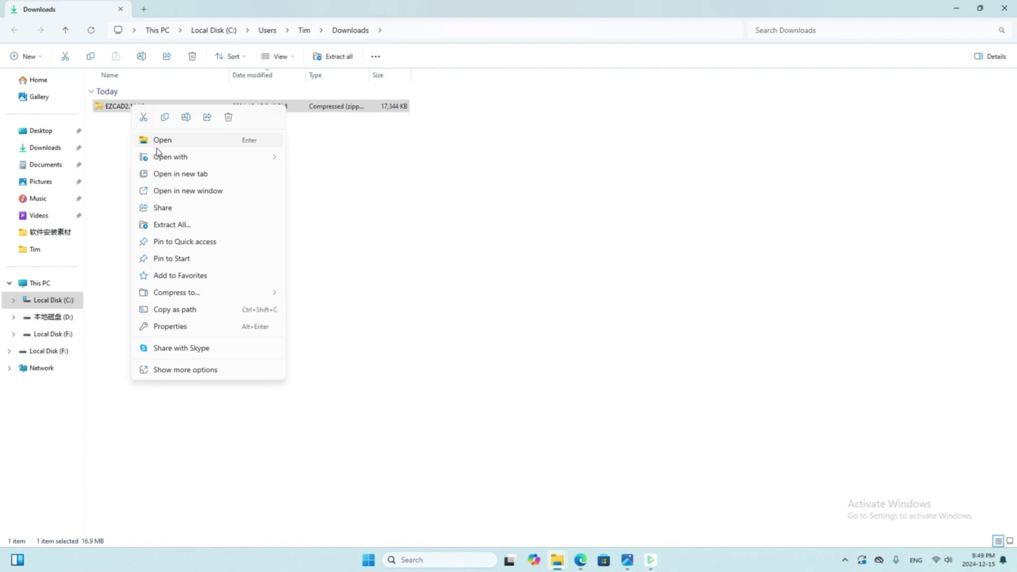
pyautogui.moveTo(161, 159)
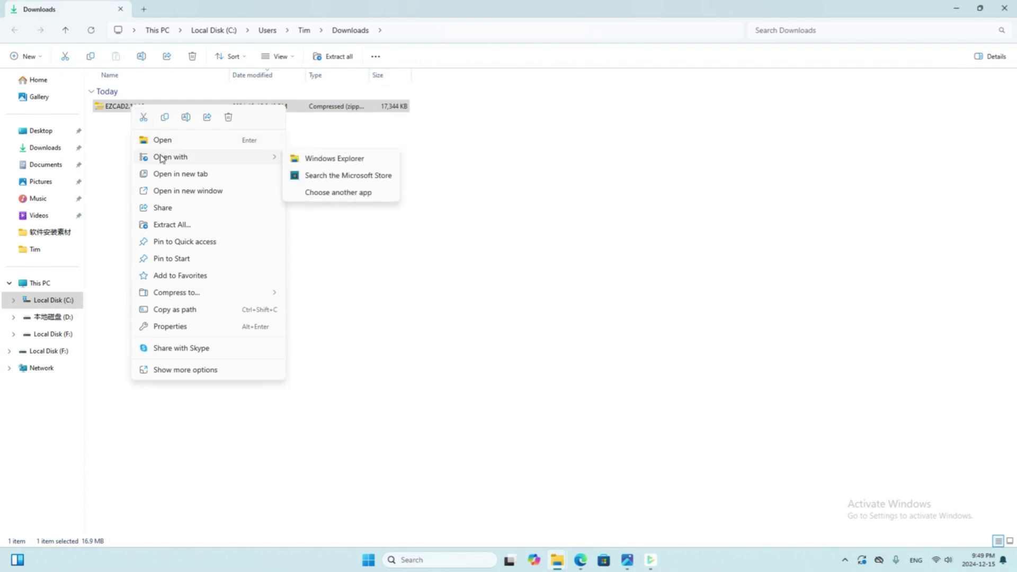
pyautogui.click(183, 225)
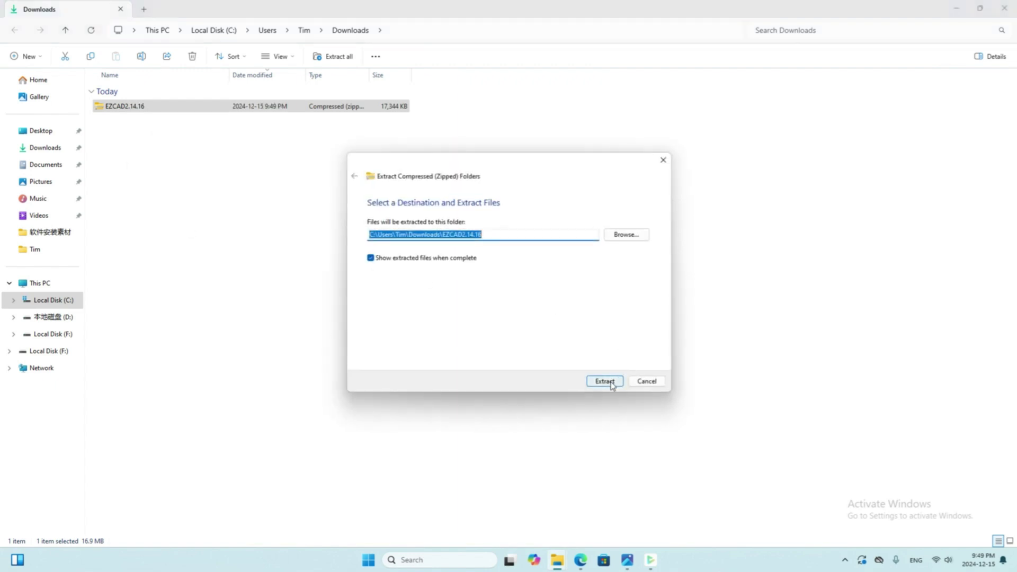
pyautogui.click(605, 382)
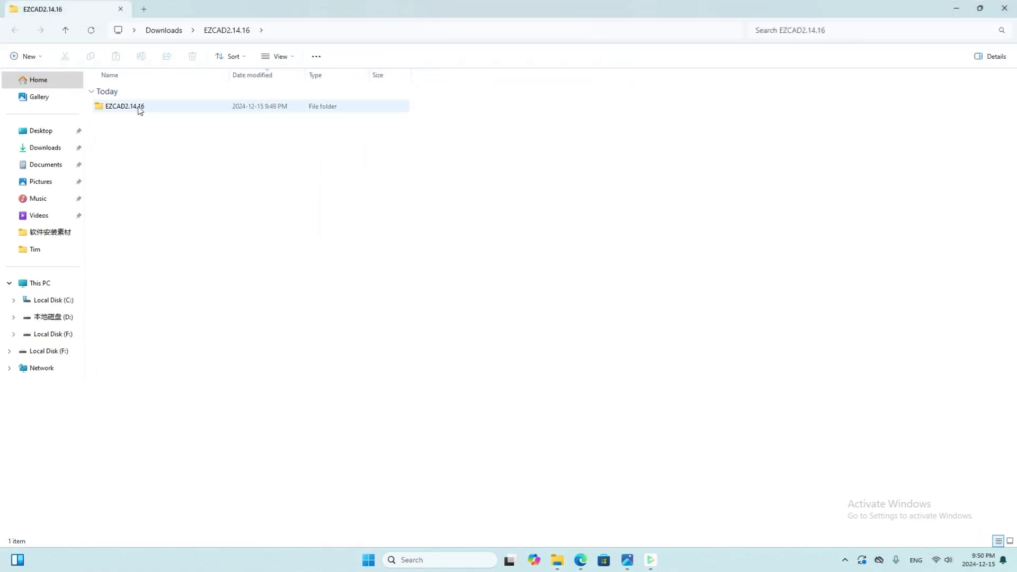
pyautogui.doubleClick(138, 107)
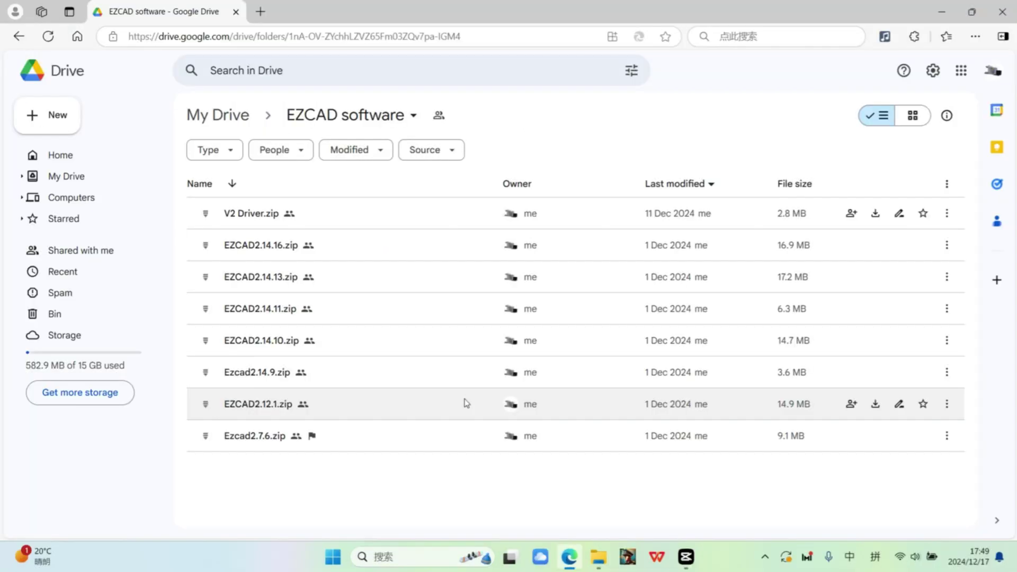